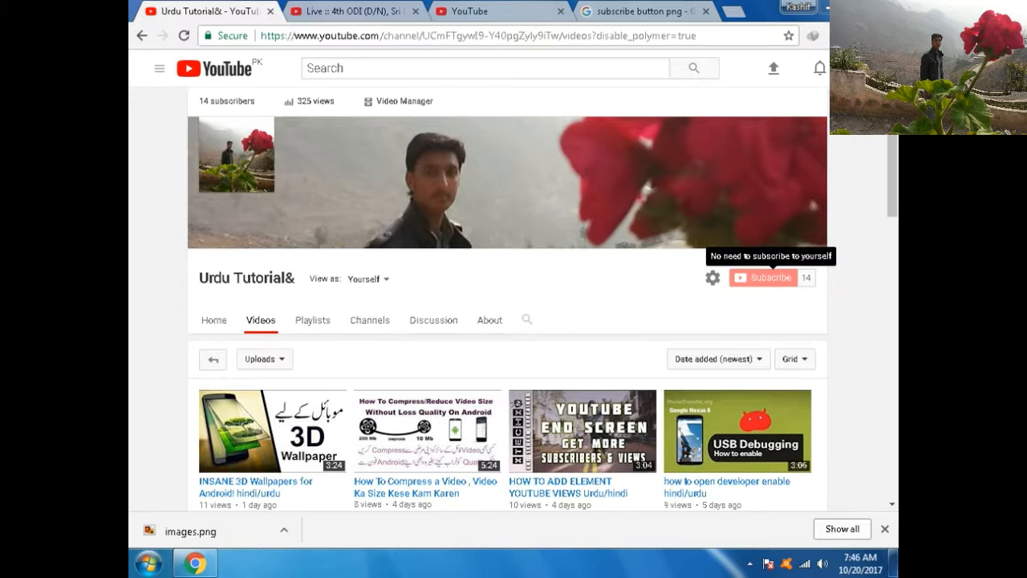
Open the "INSANE 3D Wallpapers for Android! hindi/urdu" video from the own channel for editing and go to its cards editor
{"action": "left_click", "coordinate": [498, 11]}
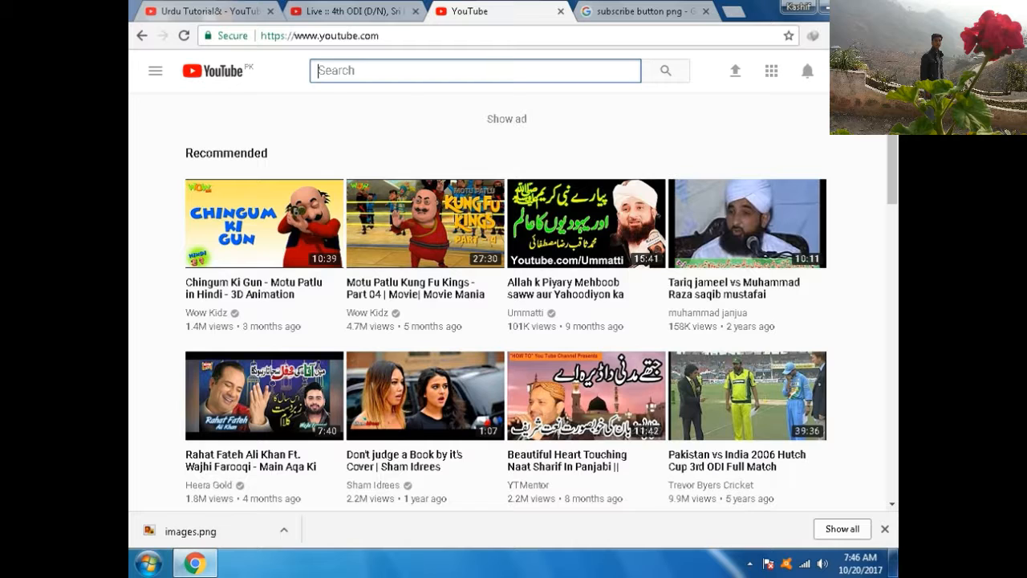
{"action": "left_click", "coordinate": [844, 70]}
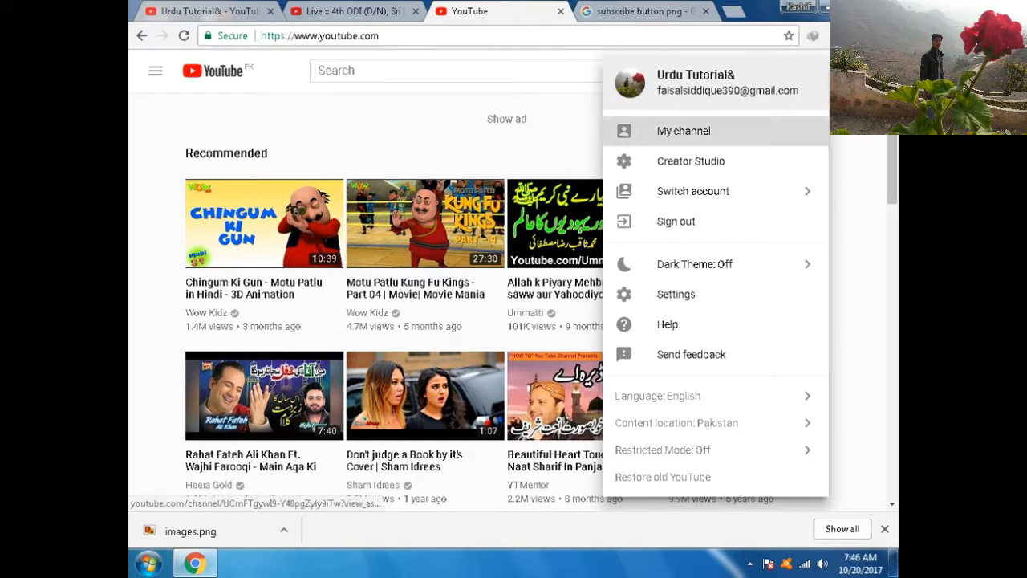
{"action": "left_click", "coordinate": [677, 131]}
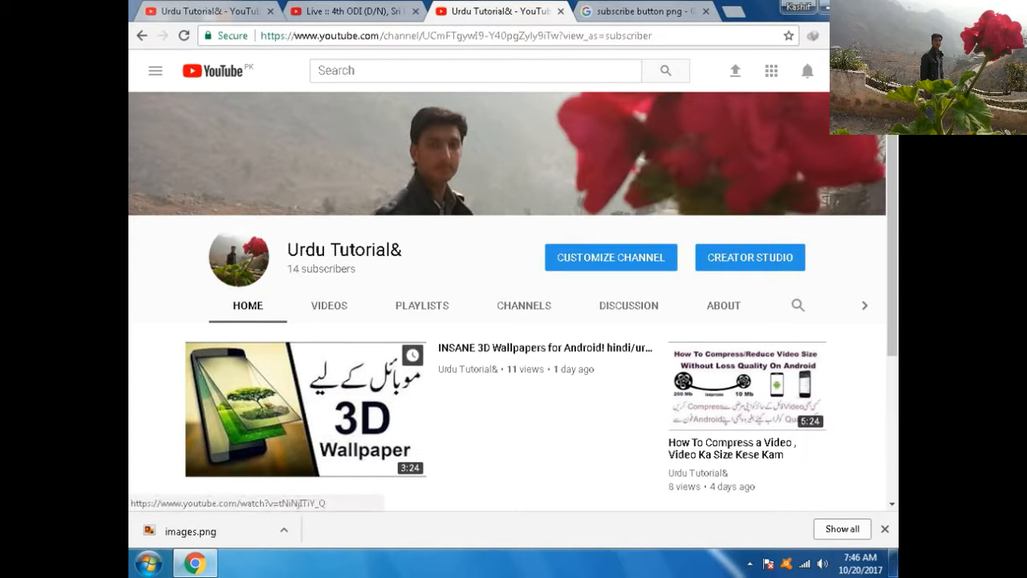
{"action": "left_click", "coordinate": [306, 410]}
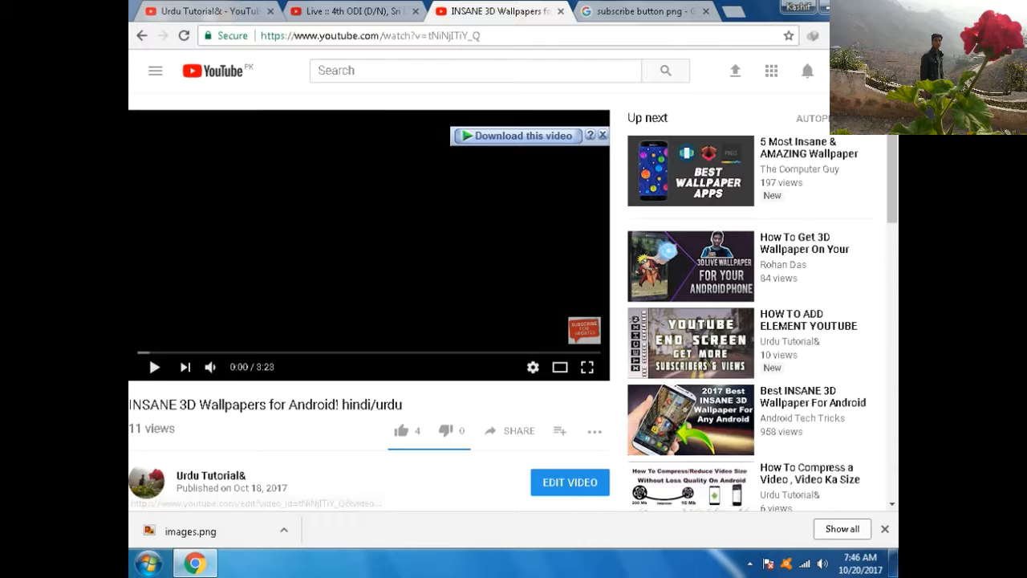
{"action": "left_click", "coordinate": [569, 481]}
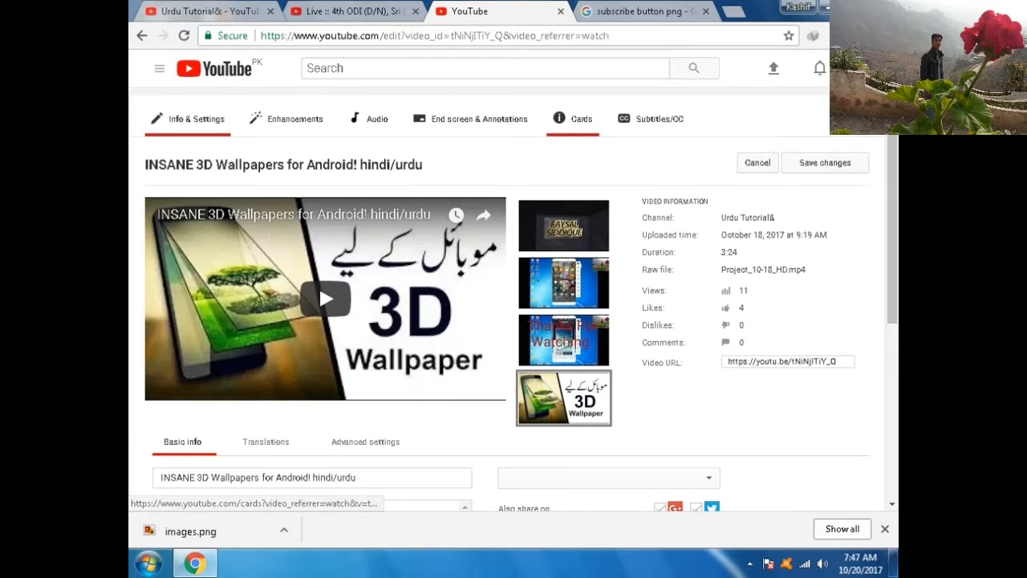
{"action": "left_click", "coordinate": [573, 119]}
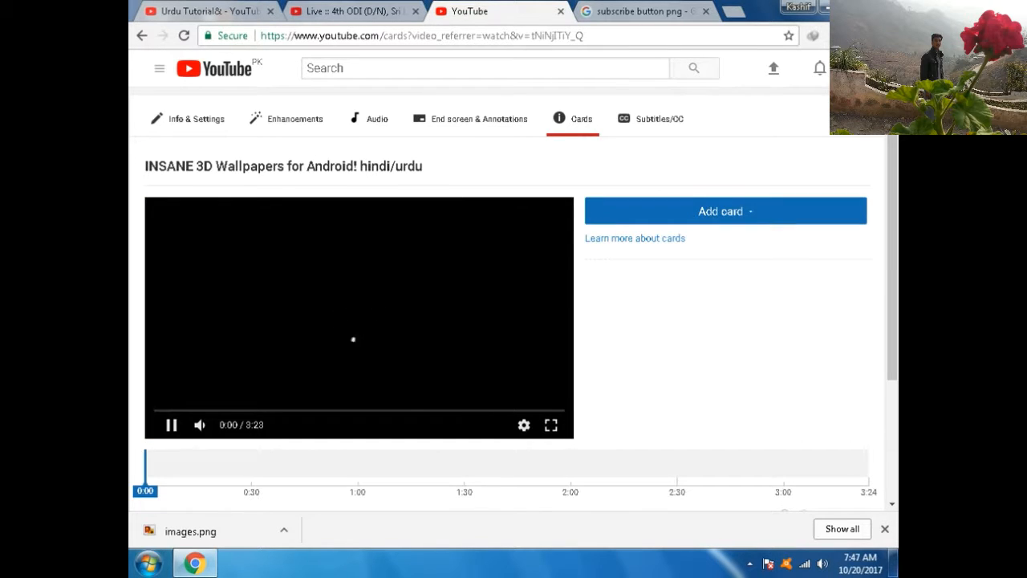
Pause the preview at 0:02 and add a video card promoting the "How To Compress a Video" upload
{"action": "left_click", "coordinate": [721, 211]}
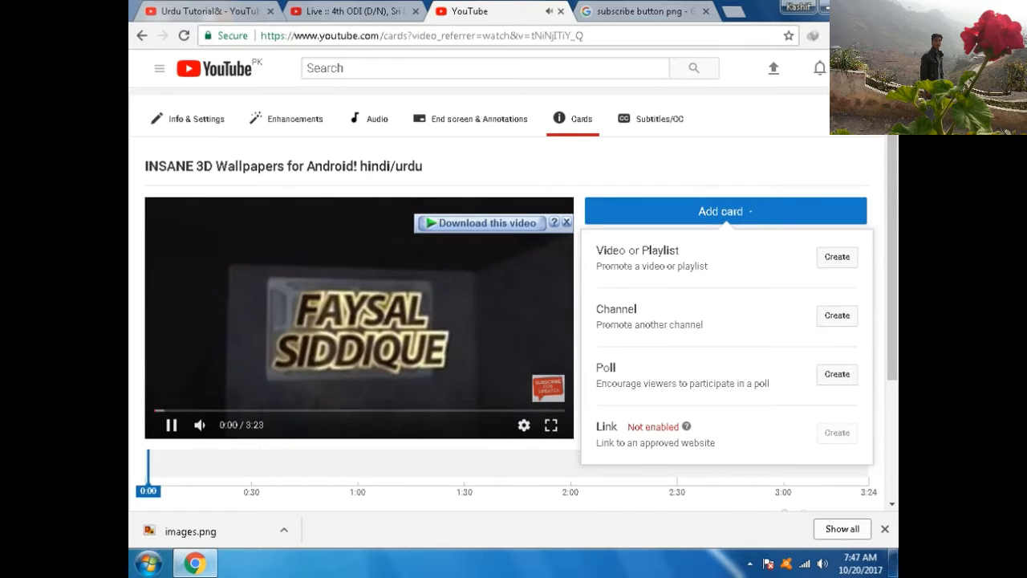
{"action": "left_click", "coordinate": [171, 426]}
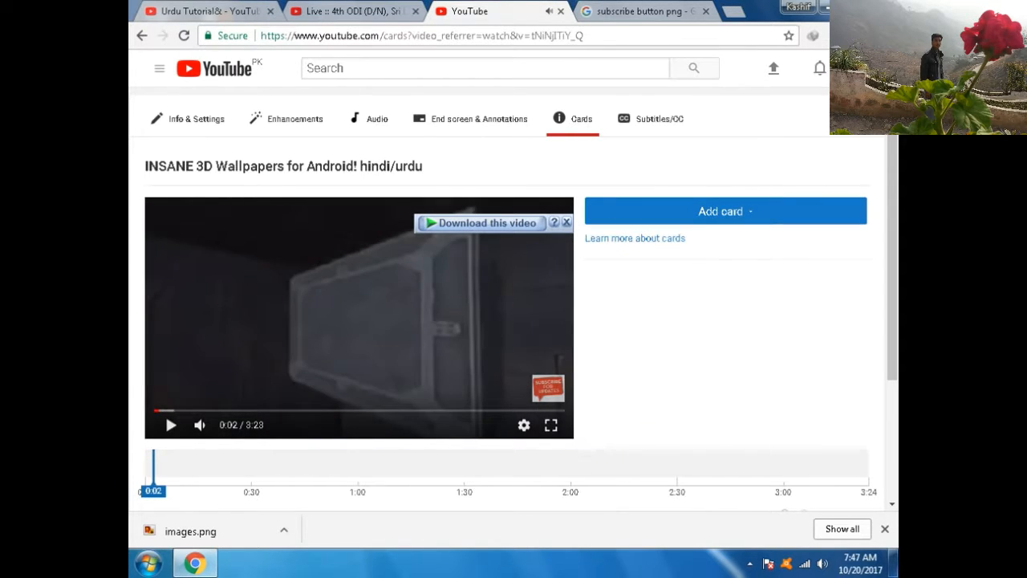
{"action": "left_click", "coordinate": [720, 211]}
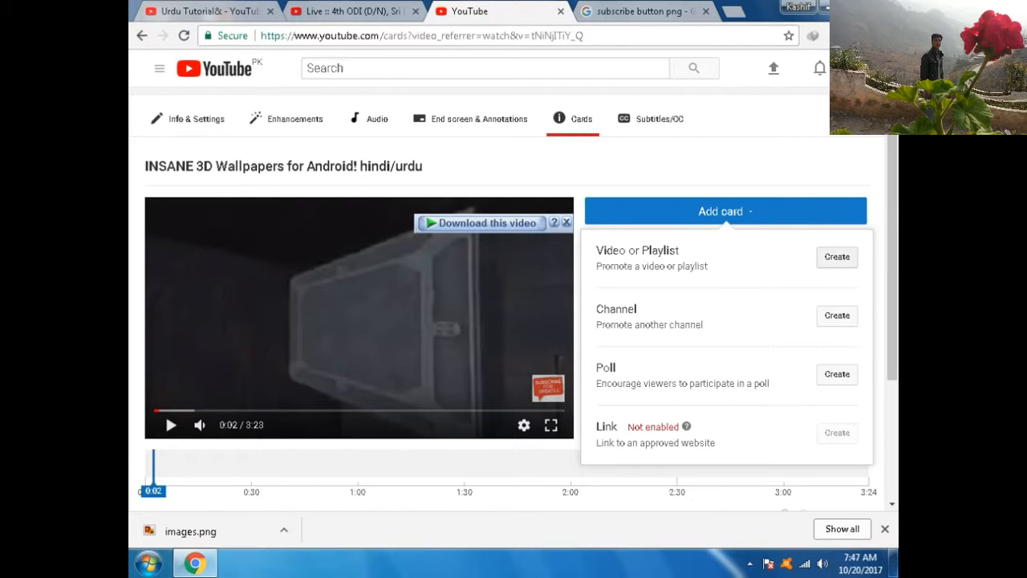
{"action": "left_click", "coordinate": [837, 257]}
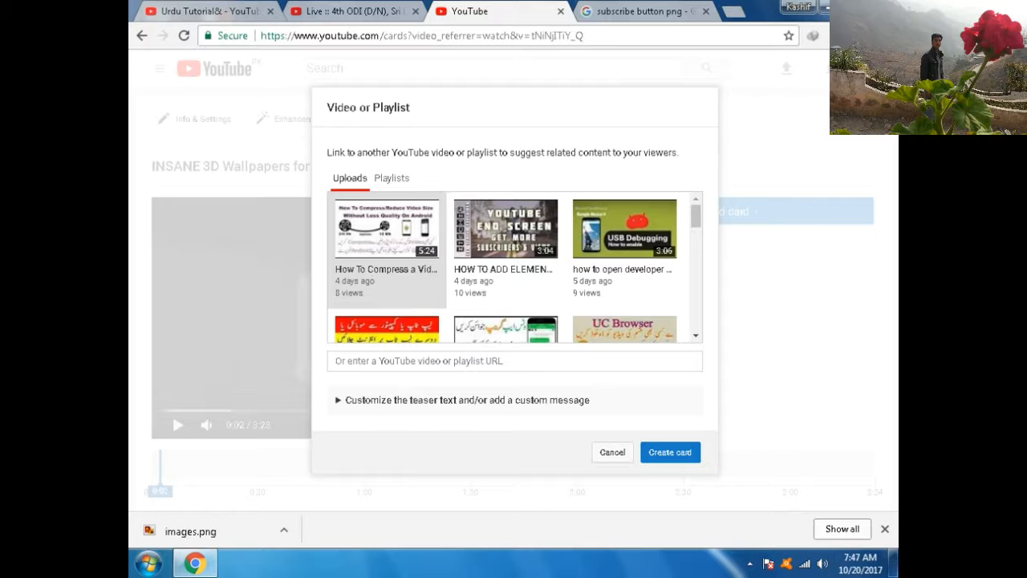
{"action": "left_click", "coordinate": [387, 250]}
{"action": "left_click", "coordinate": [670, 452]}
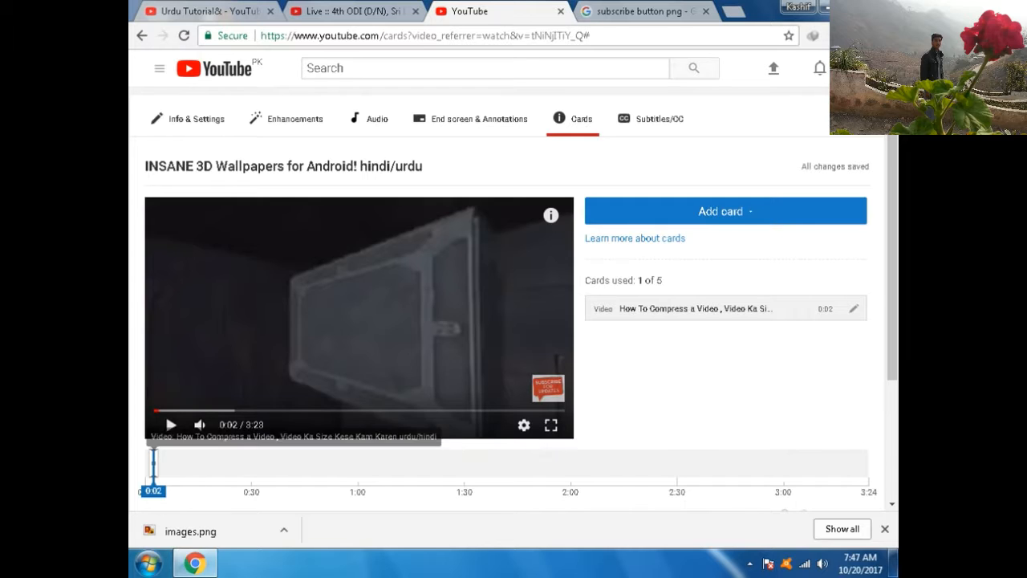
Add a second video card promoting the "How to Create a thumbnail for YouTube" upload
{"action": "left_click", "coordinate": [725, 211]}
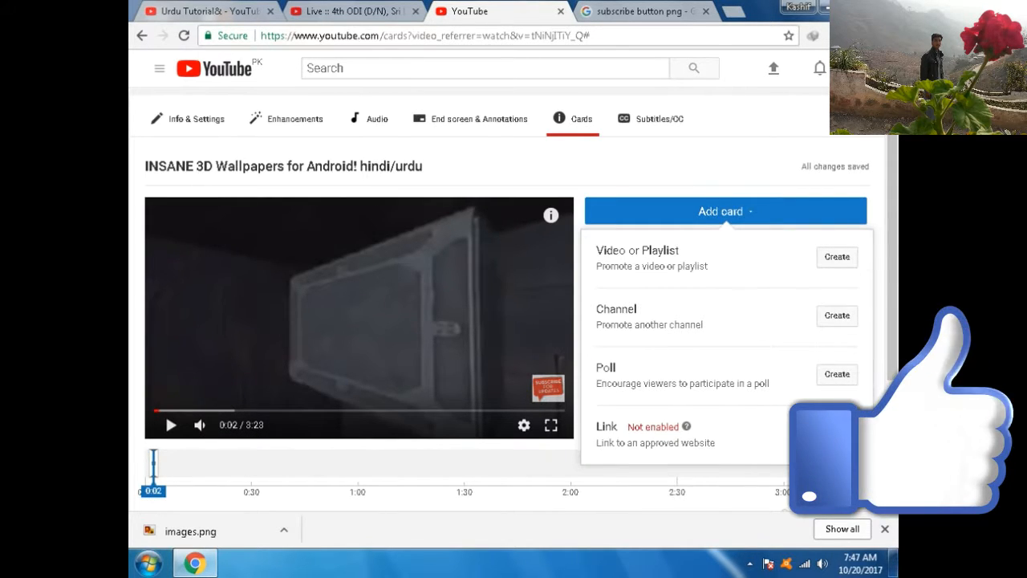
{"action": "left_click", "coordinate": [837, 256]}
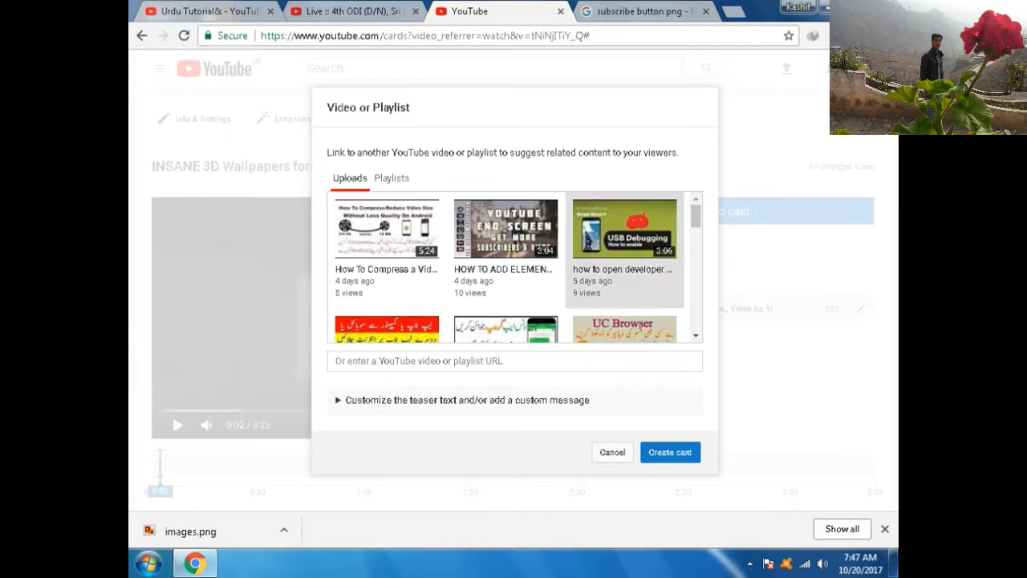
{"action": "scroll", "coordinate": [626, 277], "scroll_direction": "down", "scroll_amount": 4}
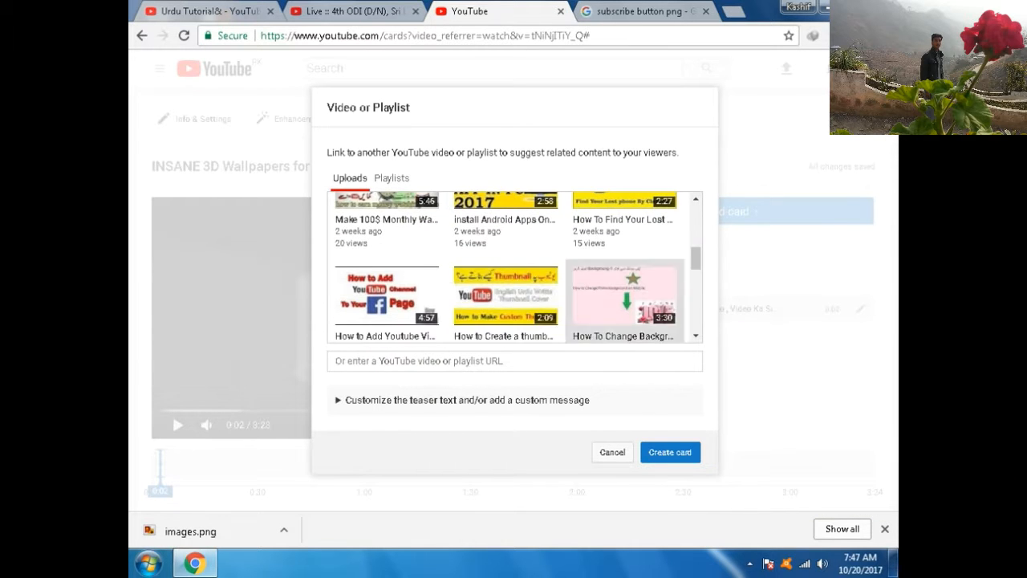
{"action": "left_click", "coordinate": [507, 300]}
{"action": "left_click", "coordinate": [671, 453]}
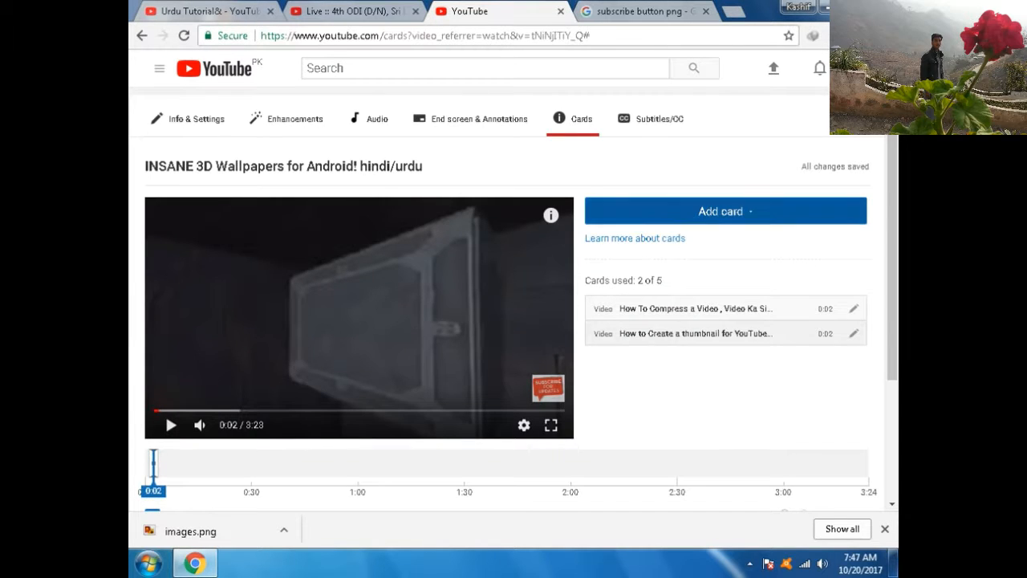
Add a third video card promoting the "How to Add Youtube Video Tab to Your" upload
{"action": "left_click", "coordinate": [725, 212]}
{"action": "left_click", "coordinate": [837, 257]}
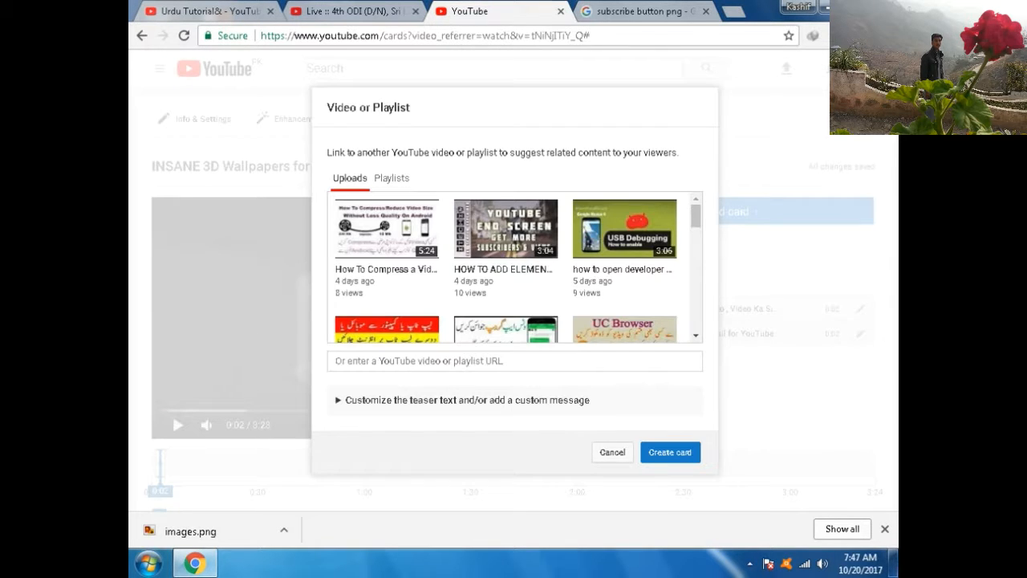
{"action": "scroll", "coordinate": [387, 241], "scroll_direction": "down", "scroll_amount": 6}
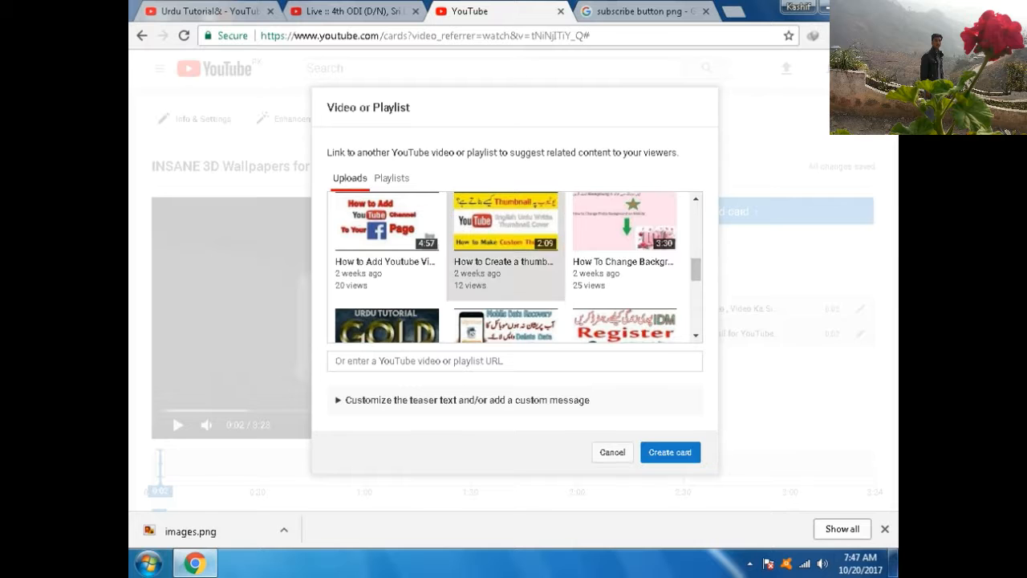
{"action": "left_click", "coordinate": [387, 240]}
{"action": "left_click", "coordinate": [671, 452]}
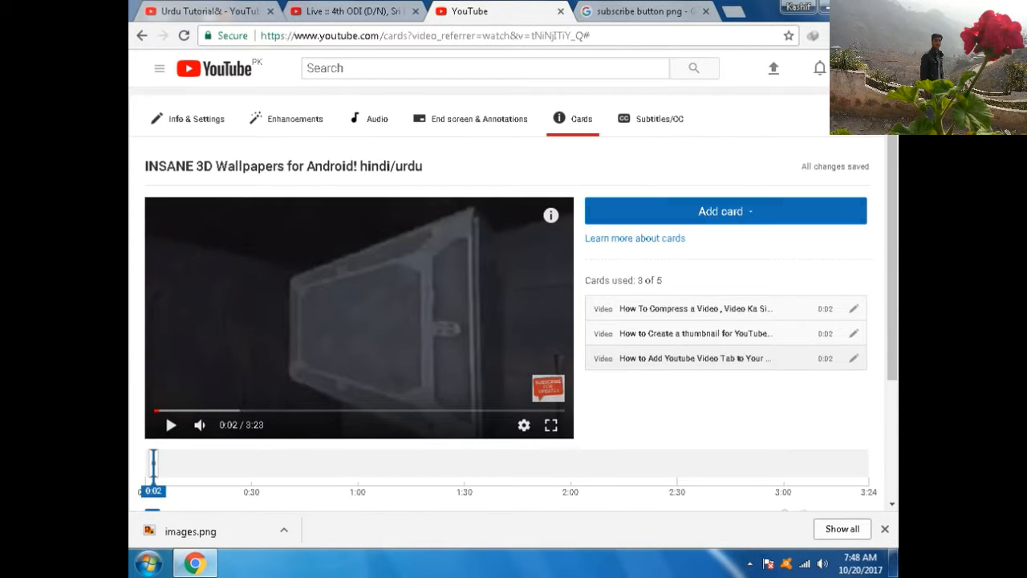
Add a fourth video card promoting the "How To Change Background in teleport" upload
{"action": "left_click", "coordinate": [726, 211]}
{"action": "left_click", "coordinate": [837, 256]}
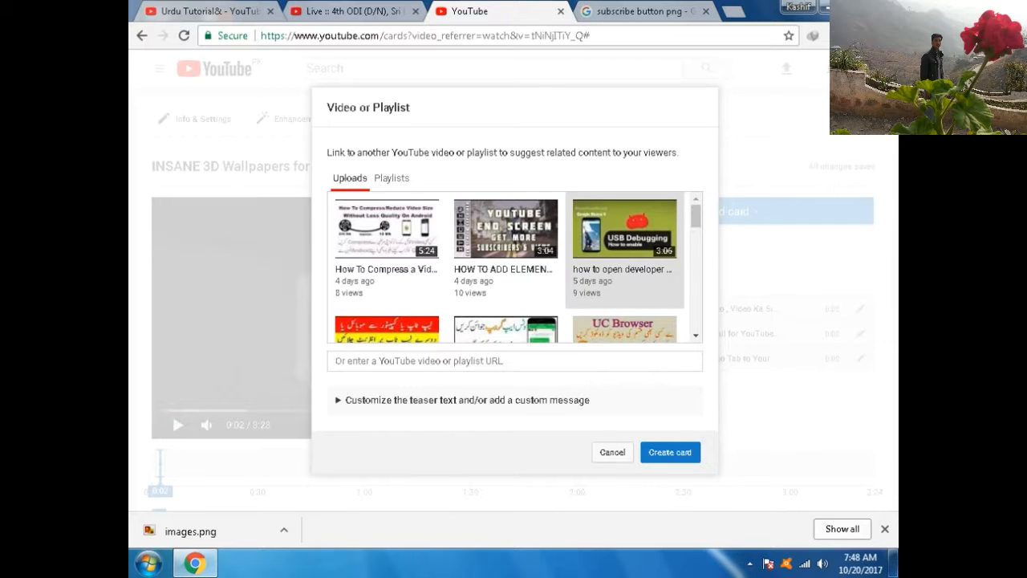
{"action": "scroll", "coordinate": [624, 265], "scroll_direction": "down", "scroll_amount": 6}
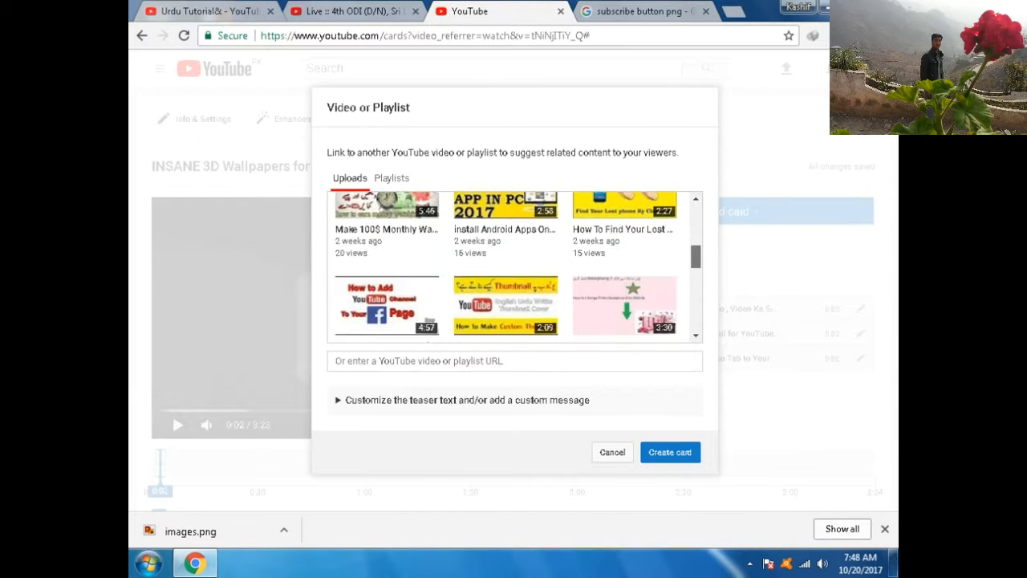
{"action": "left_click", "coordinate": [505, 269]}
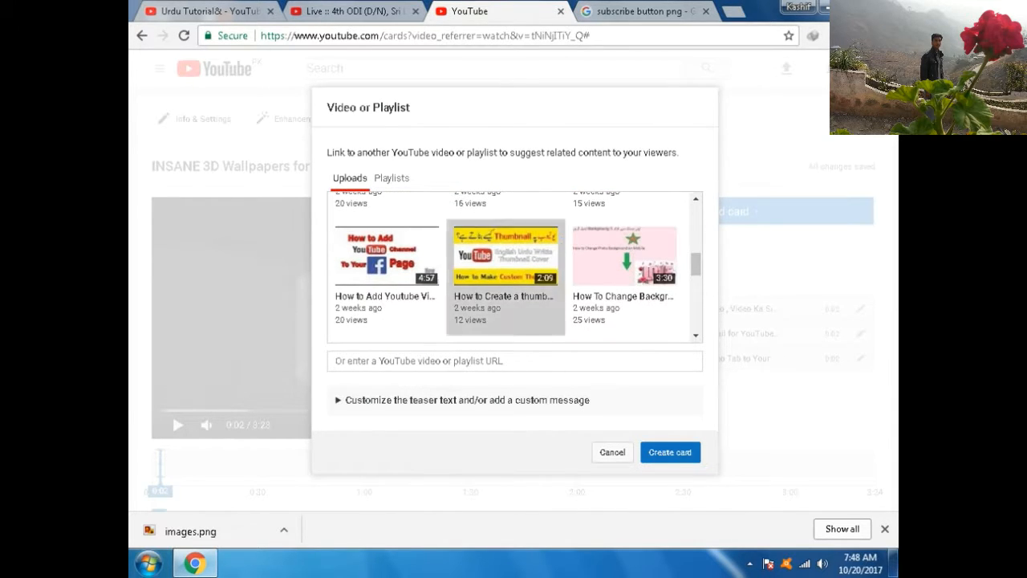
{"action": "left_click", "coordinate": [670, 452]}
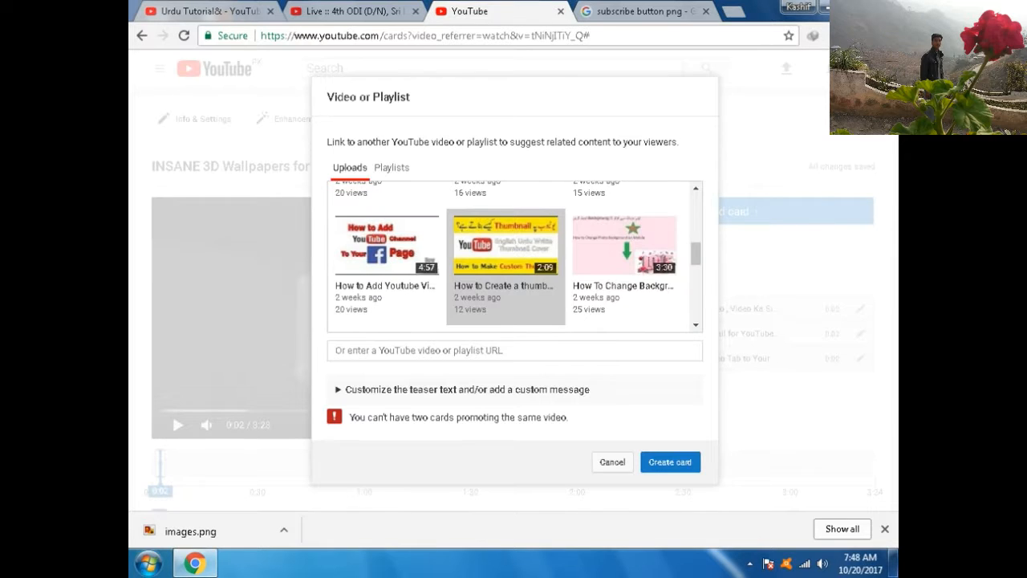
{"action": "left_click", "coordinate": [624, 265]}
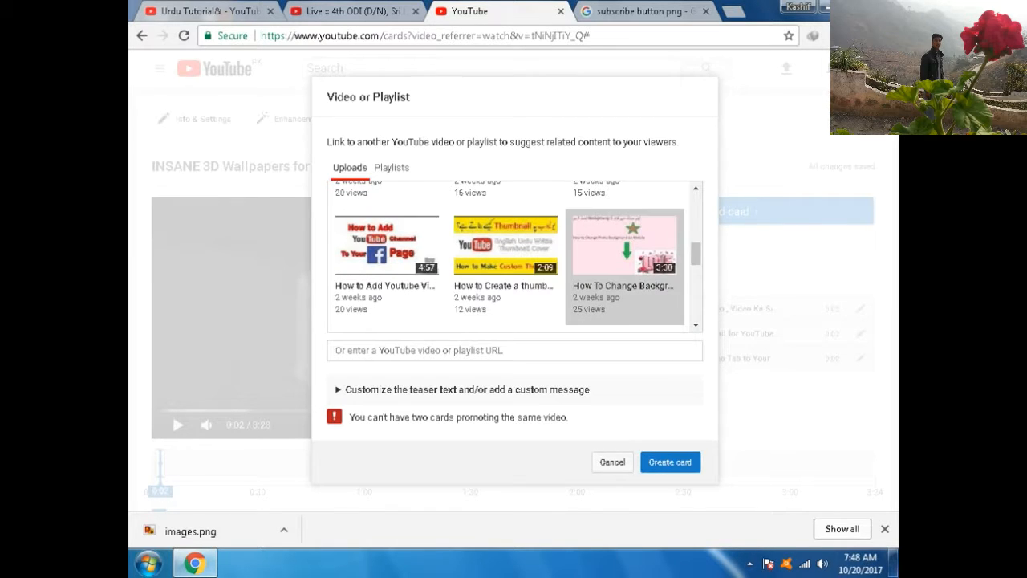
{"action": "left_click", "coordinate": [670, 461]}
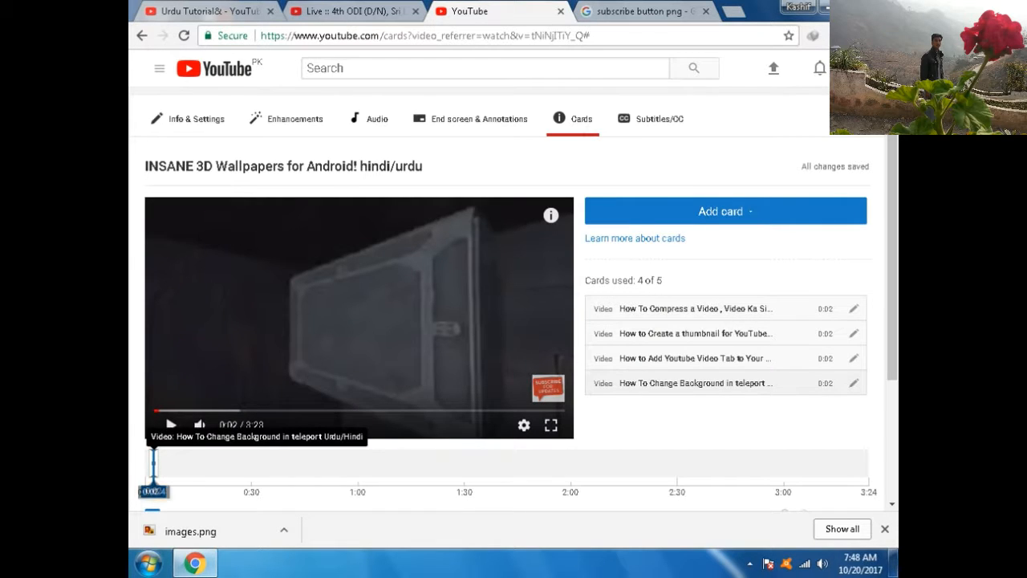
Spread the cards along the timeline: background card at 1:22, YouTube video tab card at 1:06, thumbnail card at 0:46, compress card at 0:23
{"action": "mouse_move", "coordinate": [452, 463]}
{"action": "left_mouse_down"}
{"action": "mouse_move", "coordinate": [486, 463]}
{"action": "mouse_move", "coordinate": [436, 463]}
{"action": "left_mouse_up"}
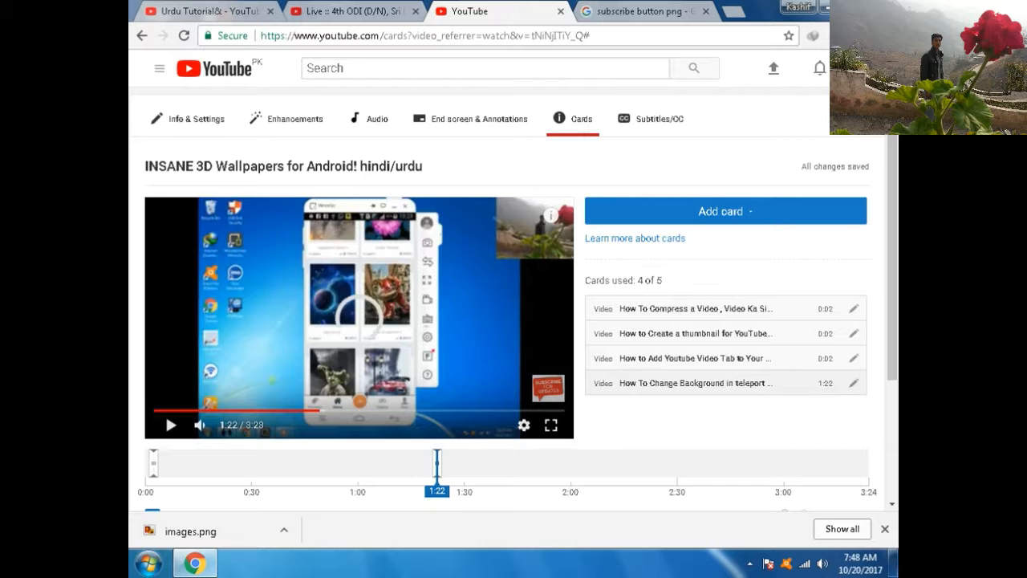
{"action": "left_click_drag", "start_coordinate": [153, 463], "coordinate": [380, 463]}
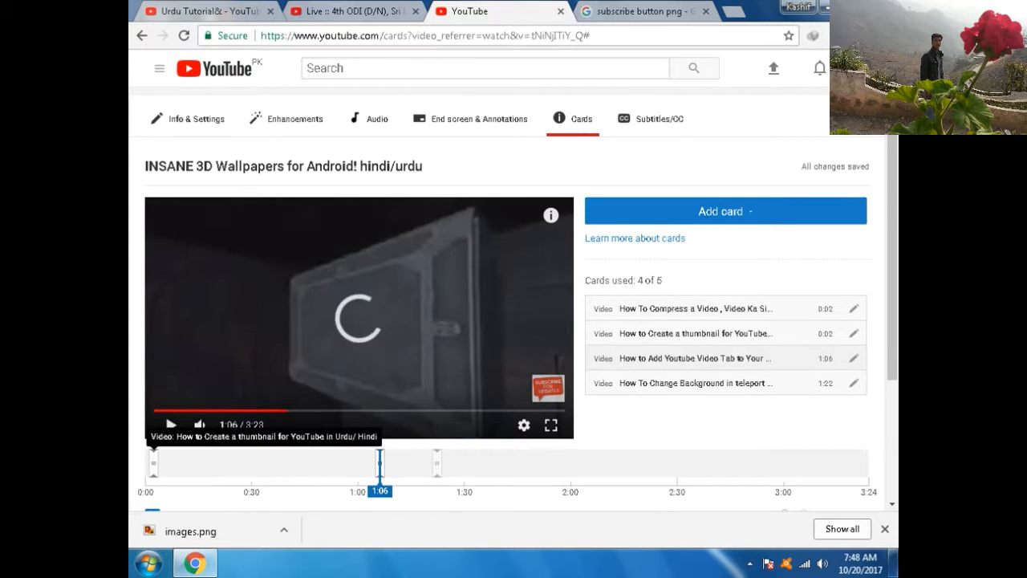
{"action": "left_click_drag", "start_coordinate": [153, 463], "coordinate": [310, 463]}
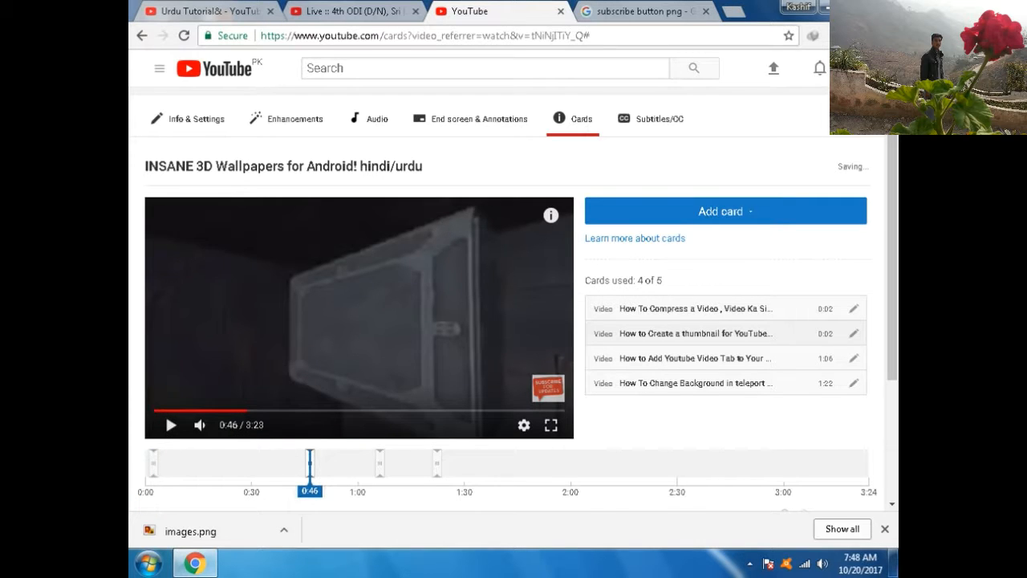
{"action": "left_click_drag", "start_coordinate": [152, 463], "coordinate": [228, 463]}
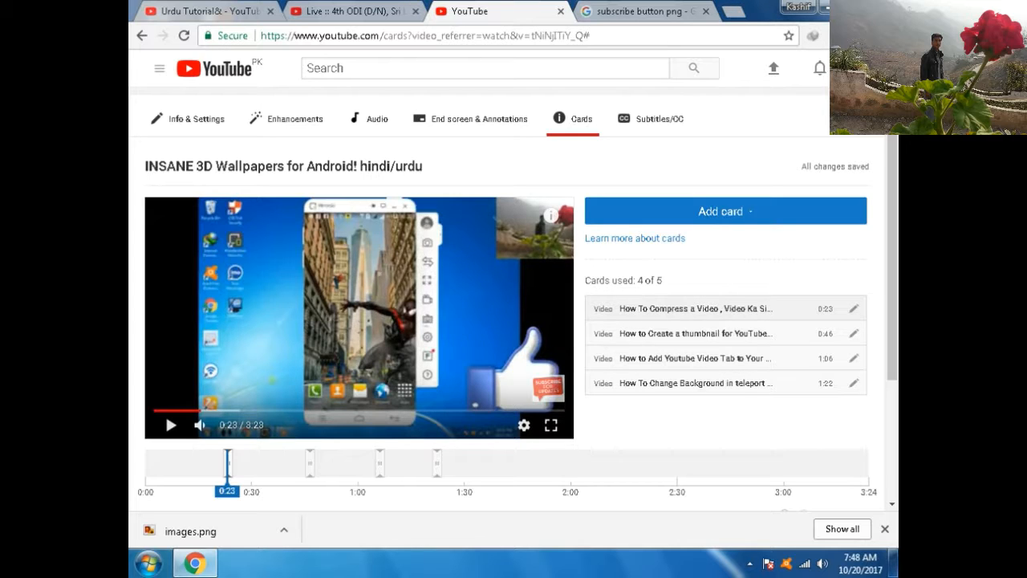
Check the video frames at the thumbnail, YouTube video tab and background card markers on the timeline
{"action": "left_click", "coordinate": [310, 463]}
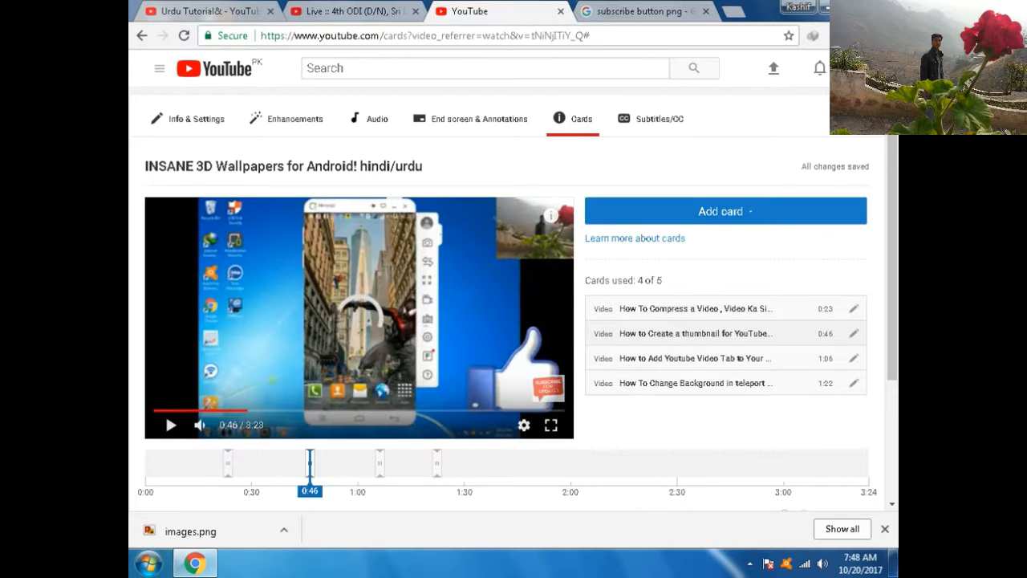
{"action": "left_click", "coordinate": [379, 463]}
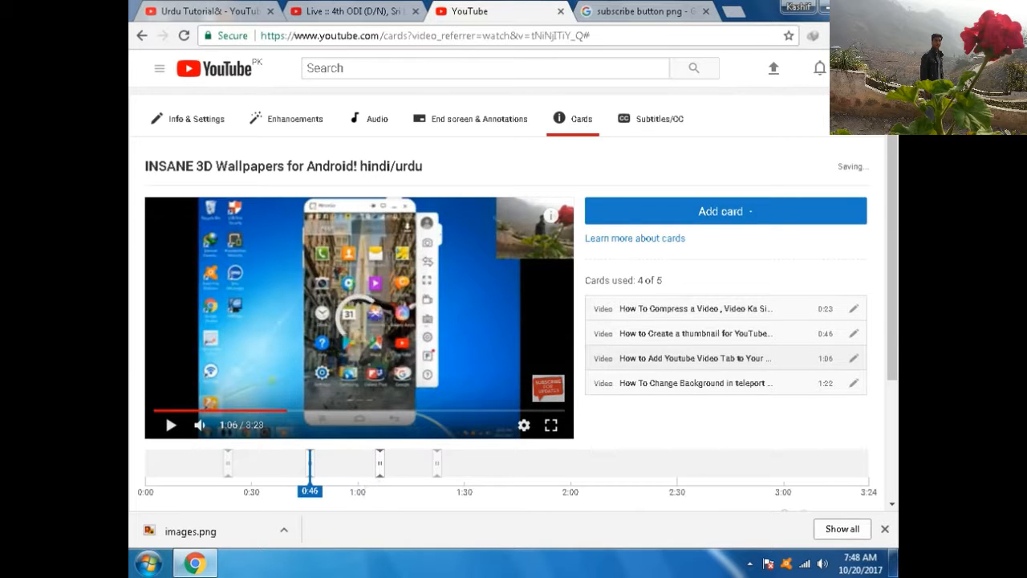
{"action": "left_click", "coordinate": [437, 463]}
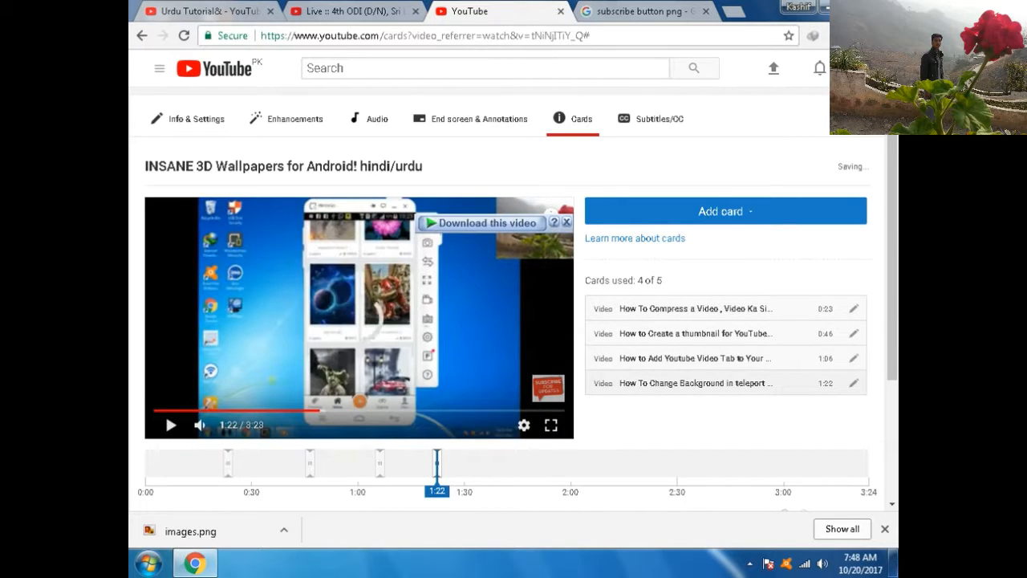
Preview the video from 0:18 with the sound muted to check the card teasers, and pause it at 0:47
{"action": "left_click", "coordinate": [211, 463]}
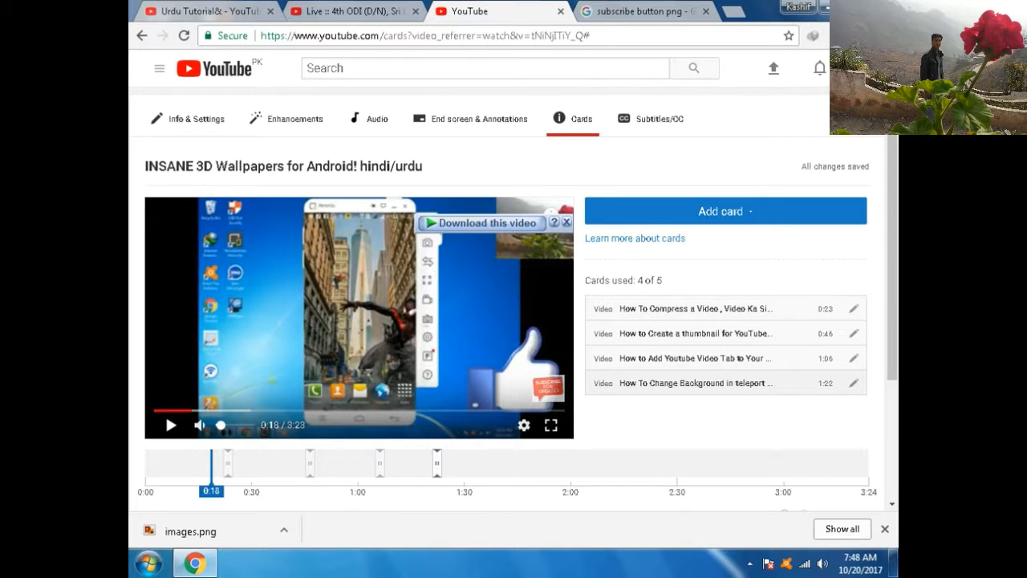
{"action": "left_click", "coordinate": [171, 426]}
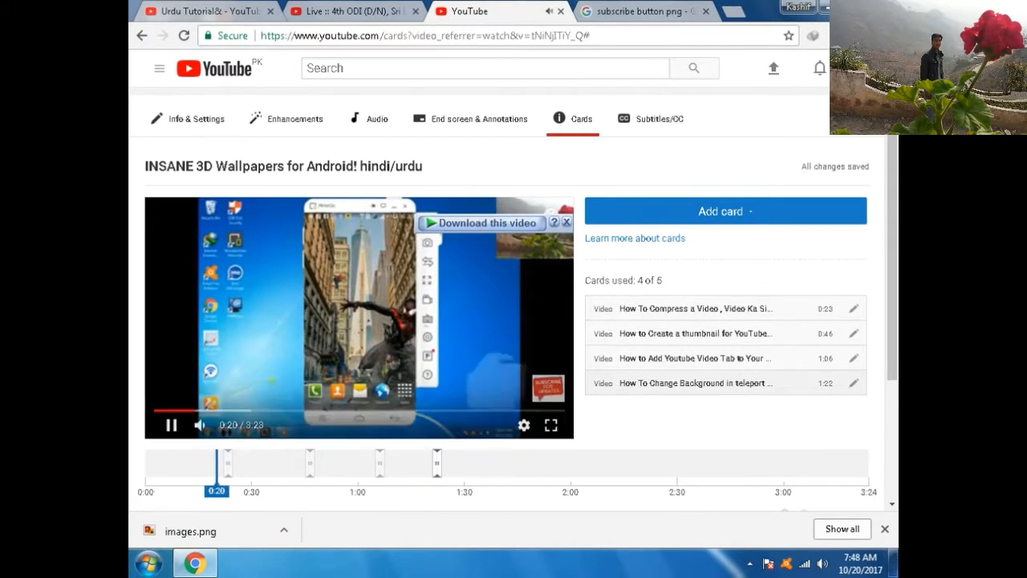
{"action": "left_click", "coordinate": [200, 426]}
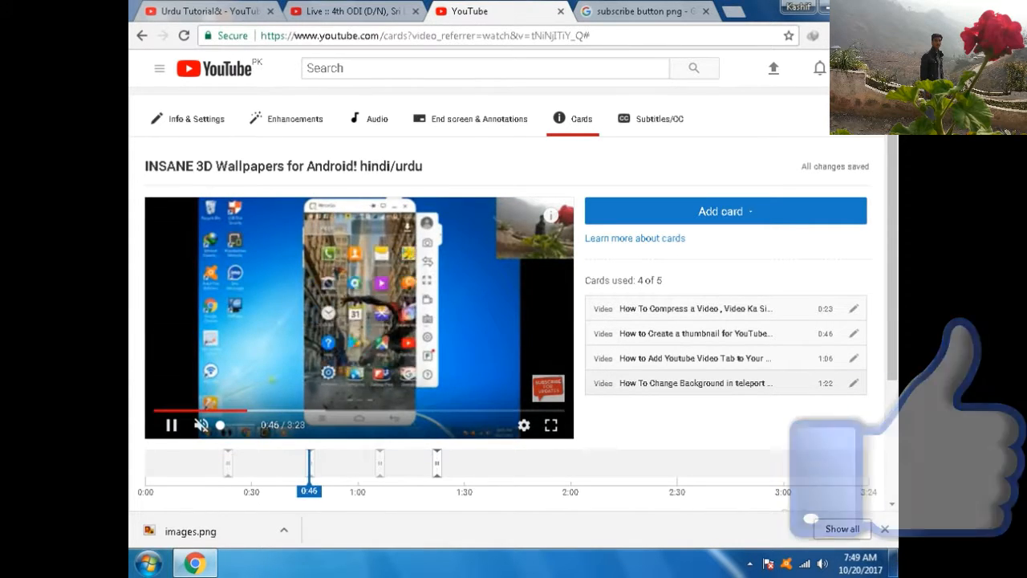
{"action": "left_click", "coordinate": [171, 425]}
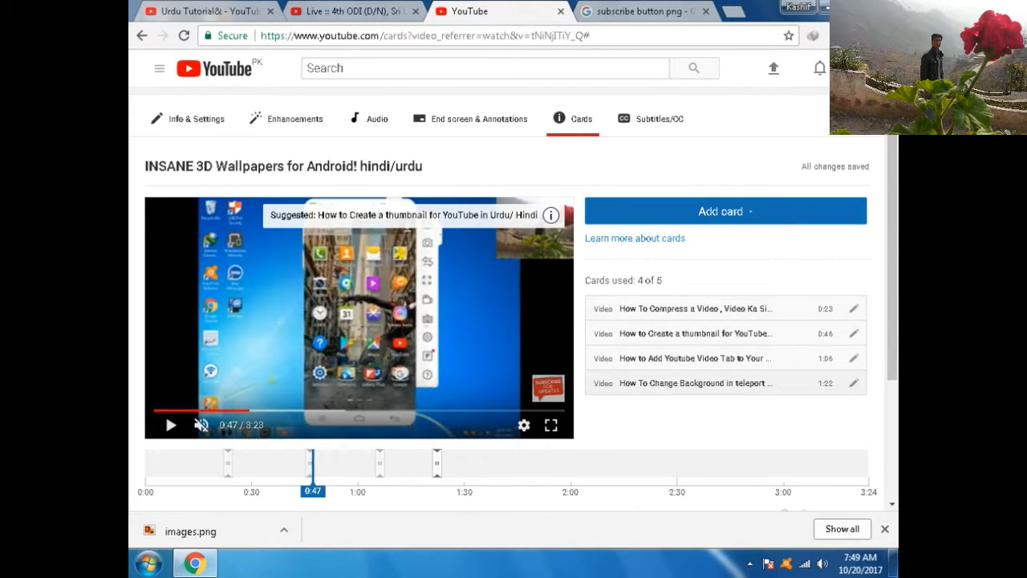
Add a poll card with the question "vedio editor" and the two choices "yes" and "no"
{"action": "left_click", "coordinate": [721, 211]}
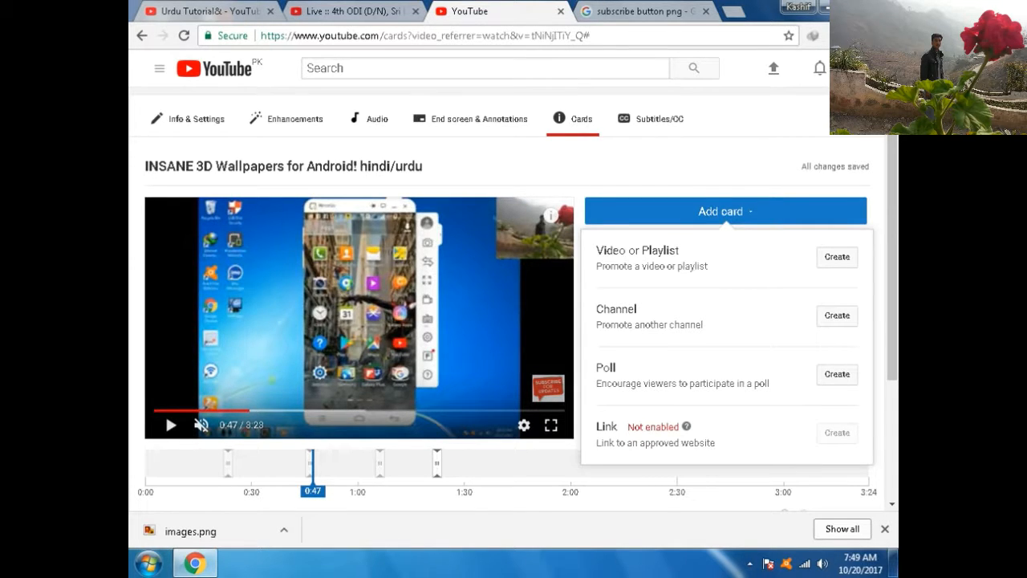
{"action": "left_click", "coordinate": [837, 374]}
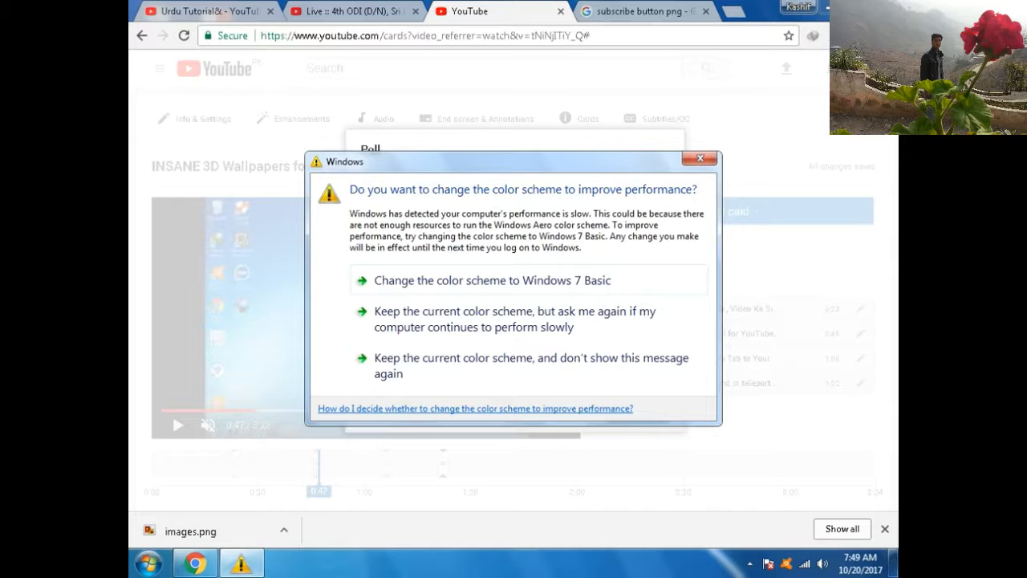
{"action": "key", "text": "Escape"}
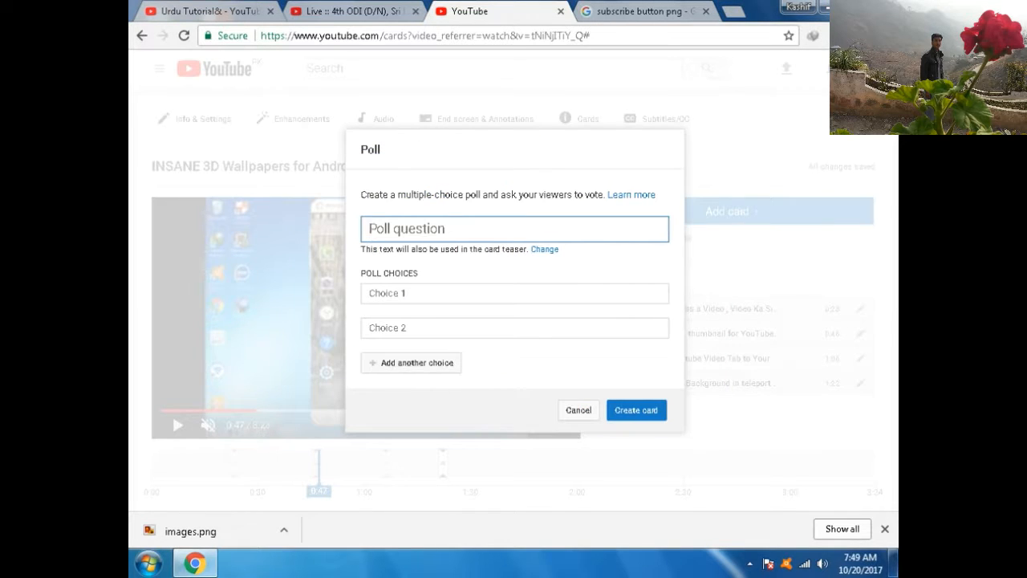
{"action": "type", "text": "ved"}
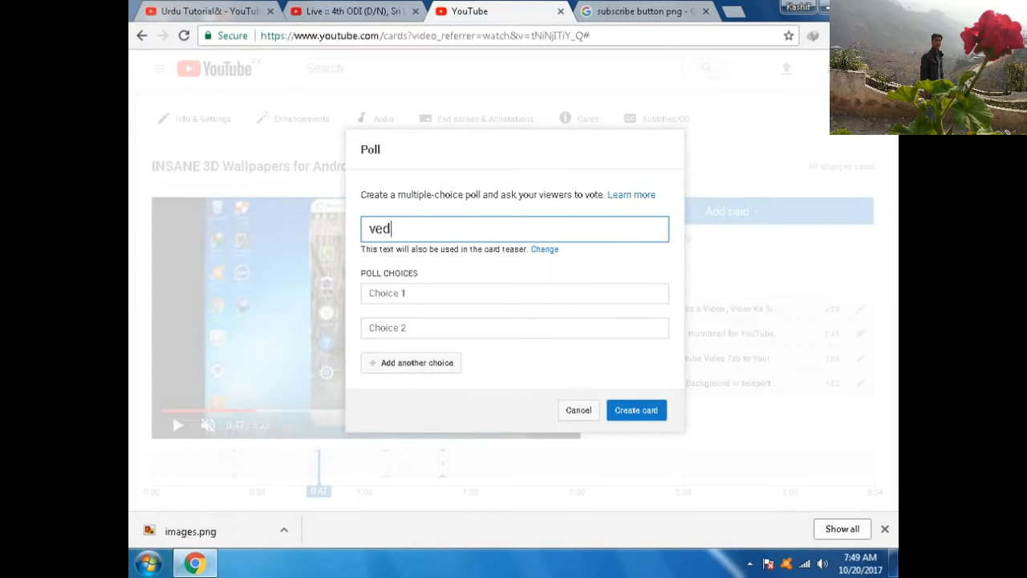
{"action": "type", "text": "io editor"}
{"action": "left_click", "coordinate": [404, 294]}
{"action": "type", "text": "y"}
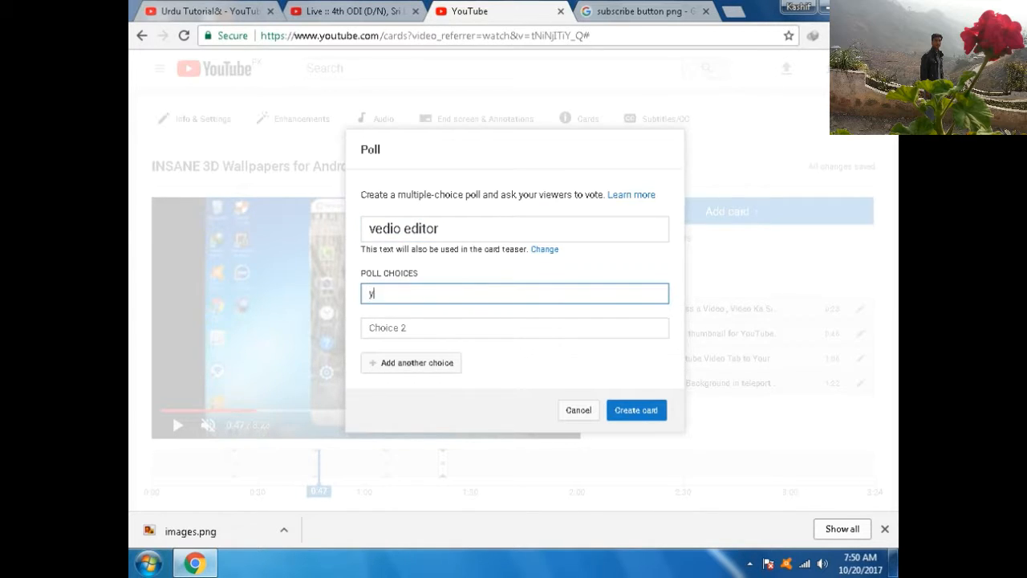
{"action": "type", "text": "es"}
{"action": "left_click", "coordinate": [404, 328]}
{"action": "type", "text": "no"}
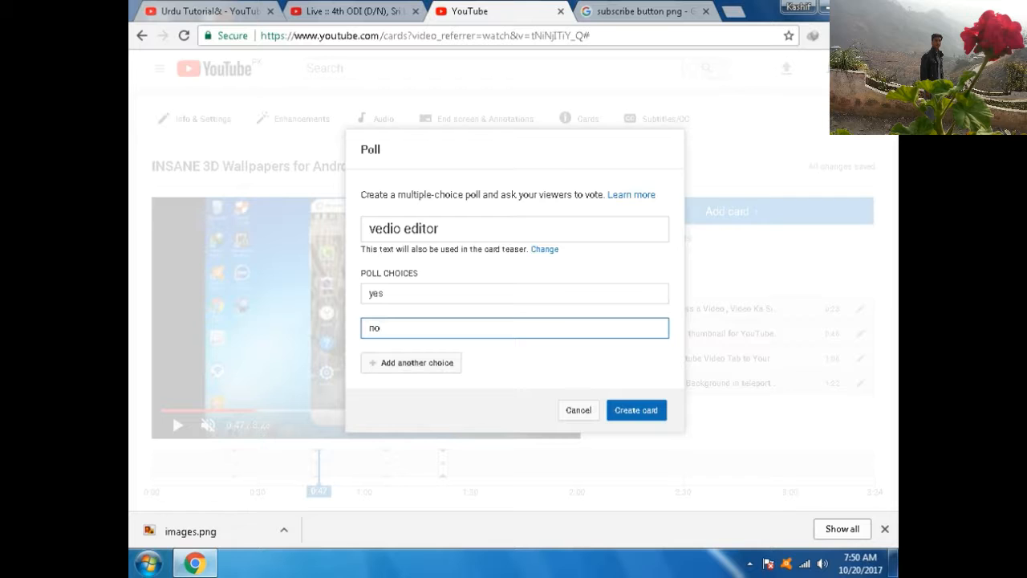
{"action": "left_click", "coordinate": [637, 410]}
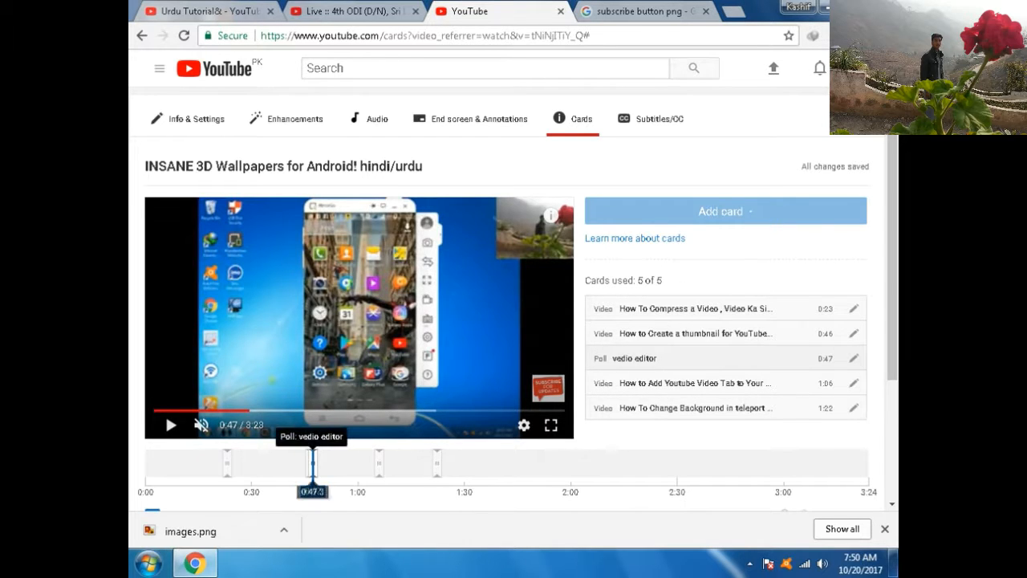
Move the poll card to 1:36 on the timeline and preview its teaser from 1:33, pausing at 1:40
{"action": "left_click", "coordinate": [488, 464]}
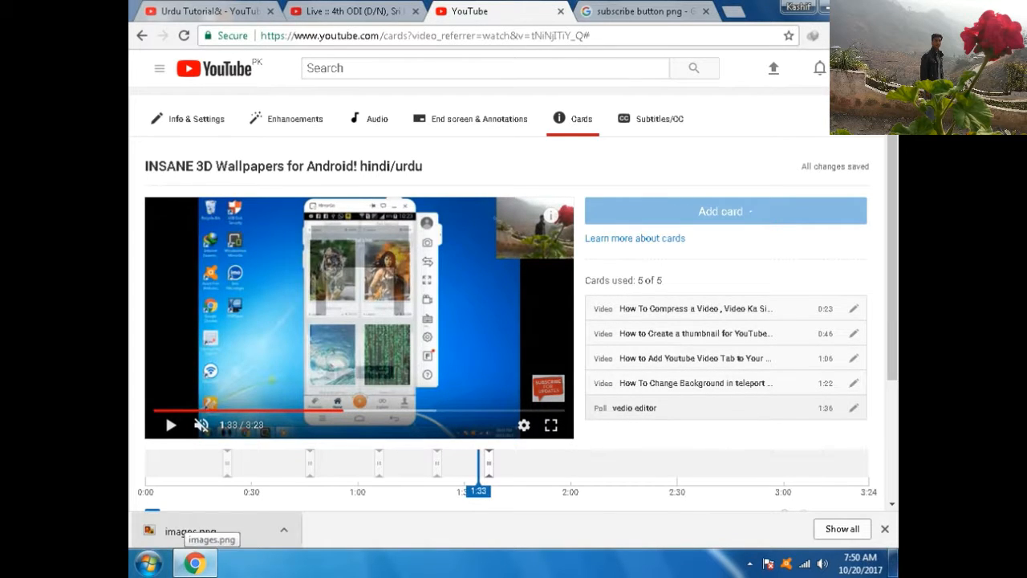
{"action": "left_click", "coordinate": [171, 426]}
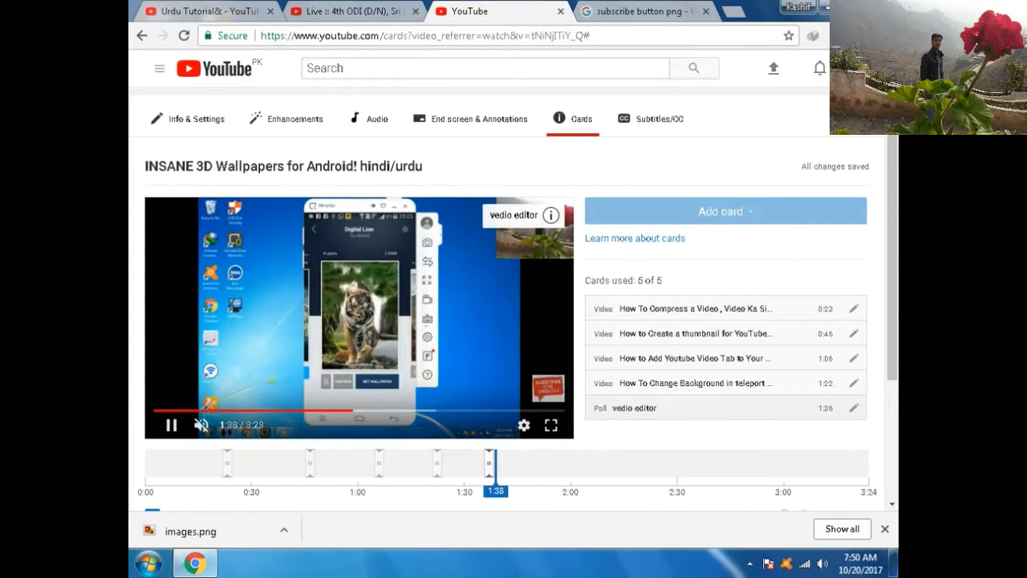
{"action": "left_click", "coordinate": [170, 426]}
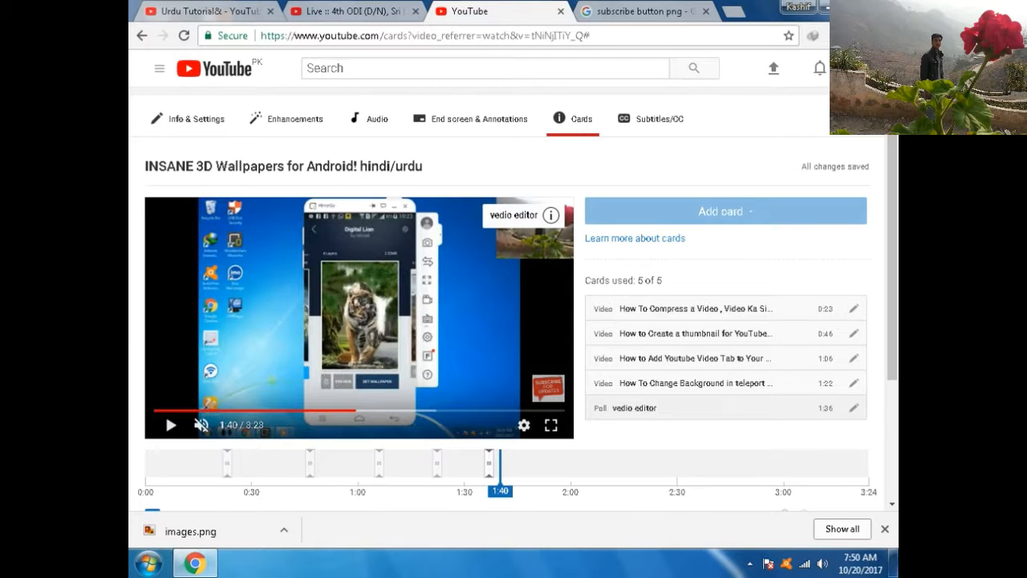
Open the cards overlay in the video preview and test the poll by voting yes and switching to no
{"action": "left_click", "coordinate": [551, 215]}
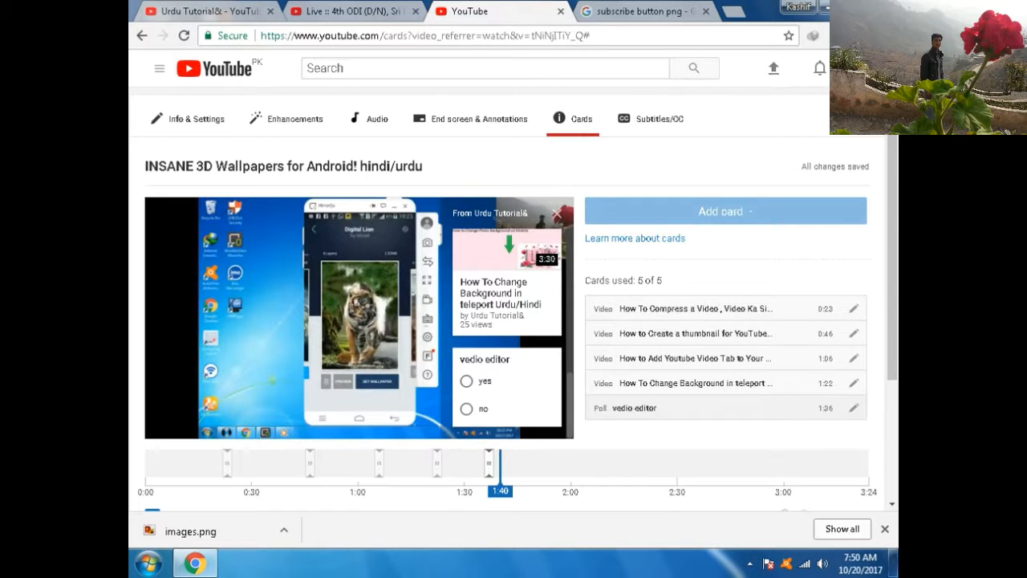
{"action": "left_click", "coordinate": [467, 381]}
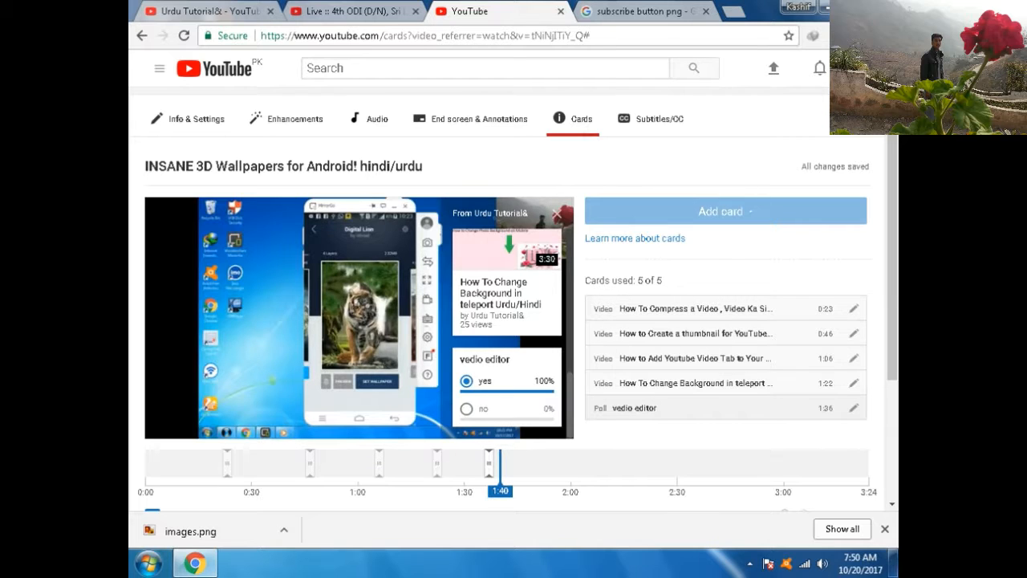
{"action": "left_click", "coordinate": [467, 410]}
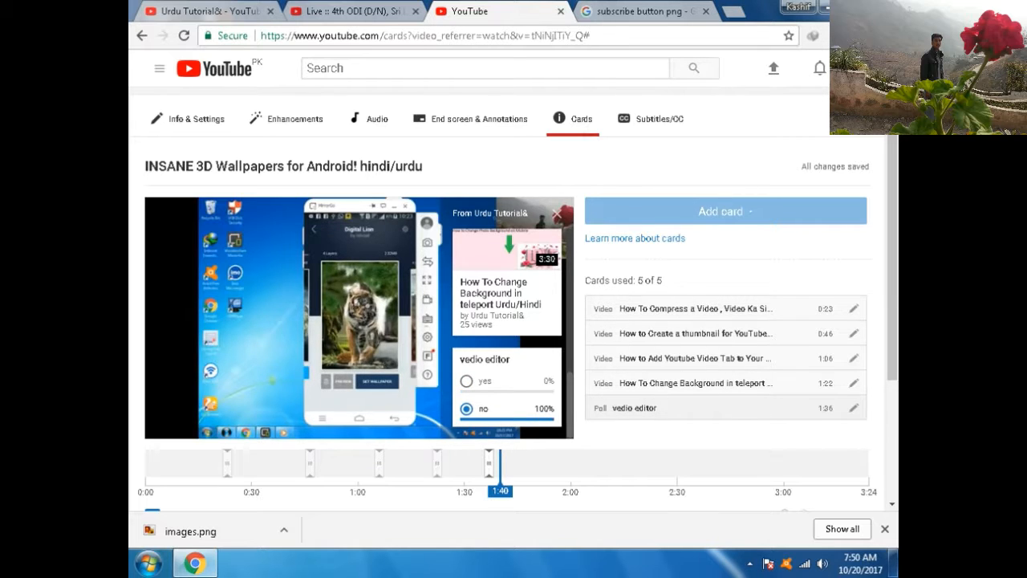